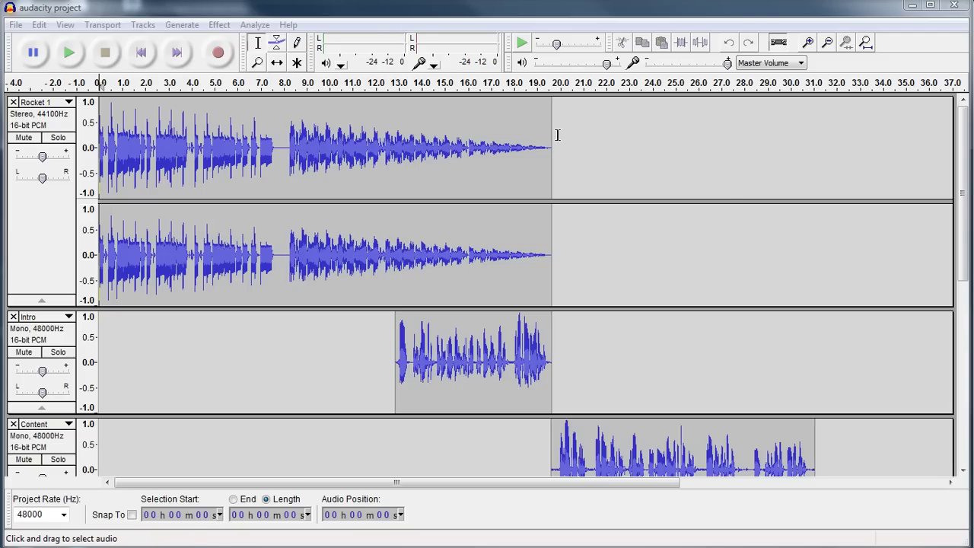
- Switch from the Audacity podcast project to the Audacity download homepage in Firefox
left_click_drag(963, 182, 953, 160)
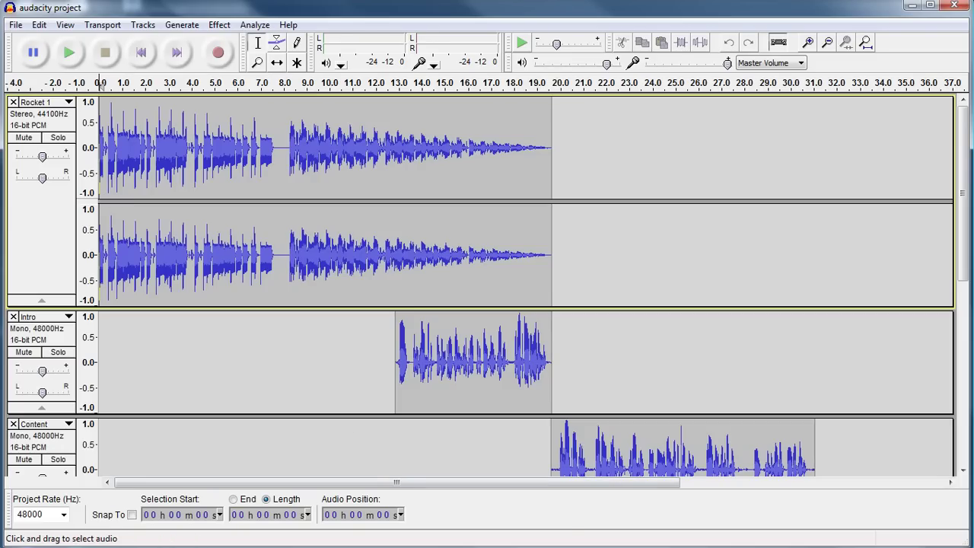
left_click(513, 542)
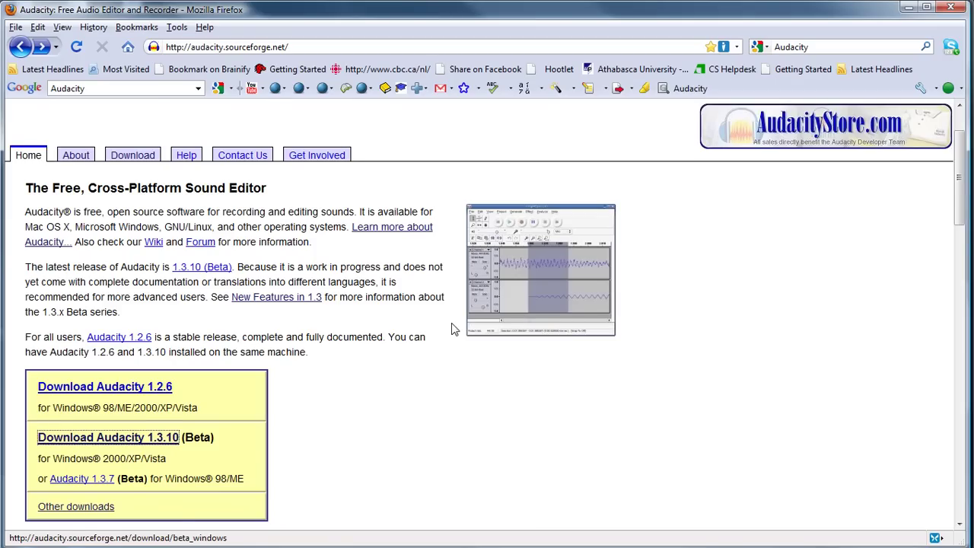
- Go to the Audacity 1.3.10 download page and follow the LAME MP3 encoder help link
scroll(449, 325, "up", 2)
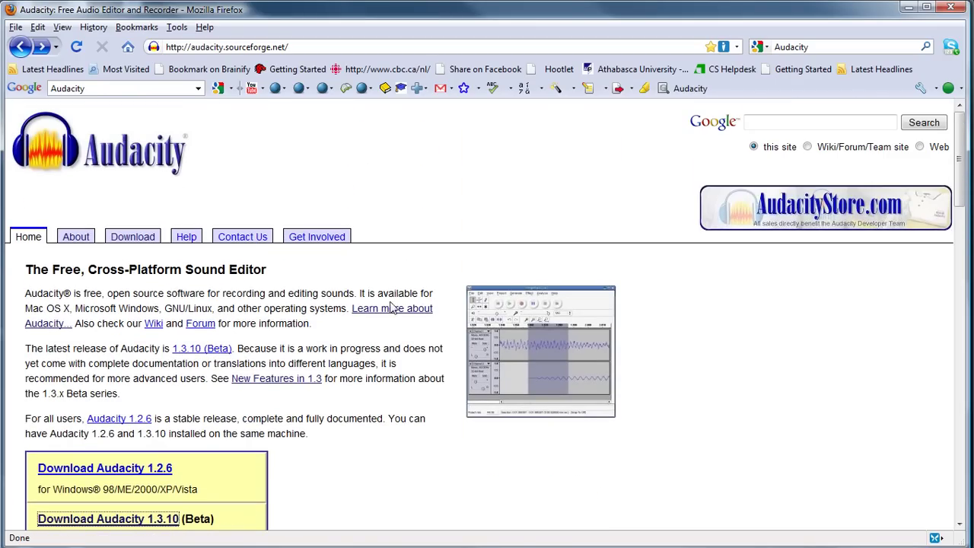
scroll(389, 306, "down", 4)
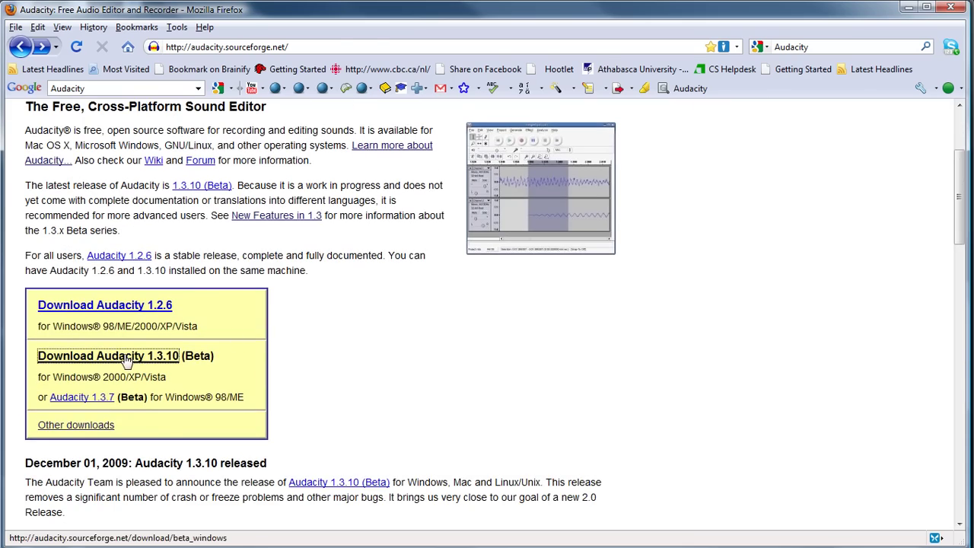
left_click(127, 360)
scroll(654, 284, "down", 2)
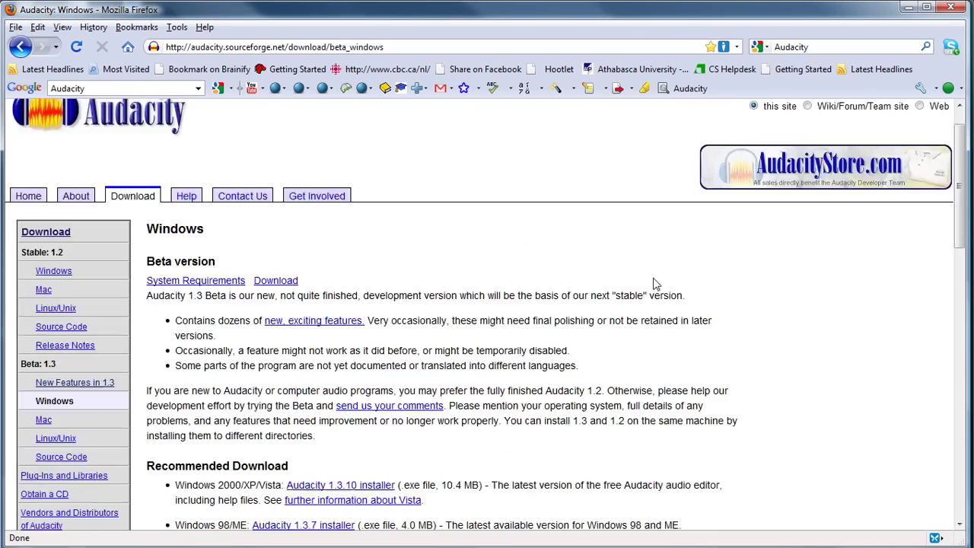
scroll(654, 284, "down", 10)
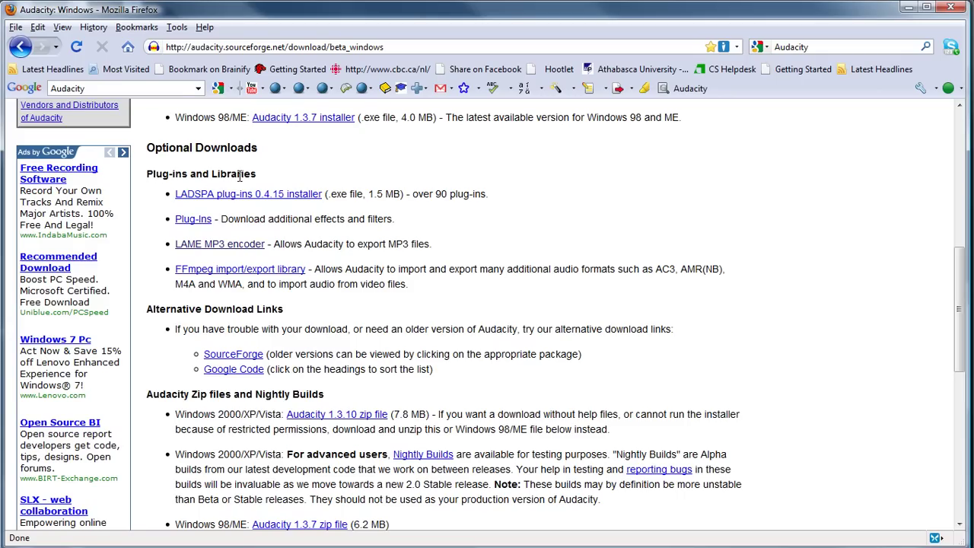
left_click(196, 245)
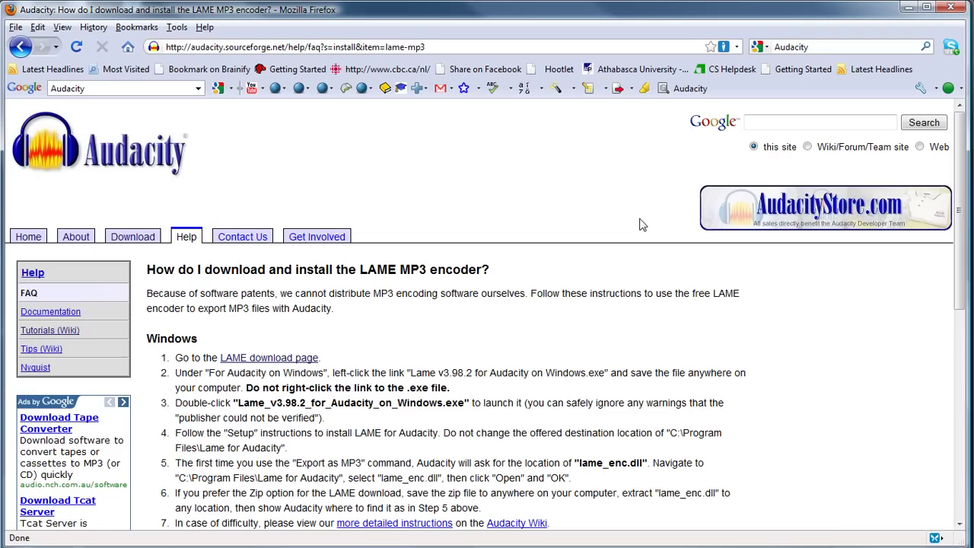
- Highlight the lame_enc.dll and C:\Program Files\Lame for Audacity instructions, then return to Audacity
scroll(641, 222, "down", 3)
scroll(641, 222, "down", 3)
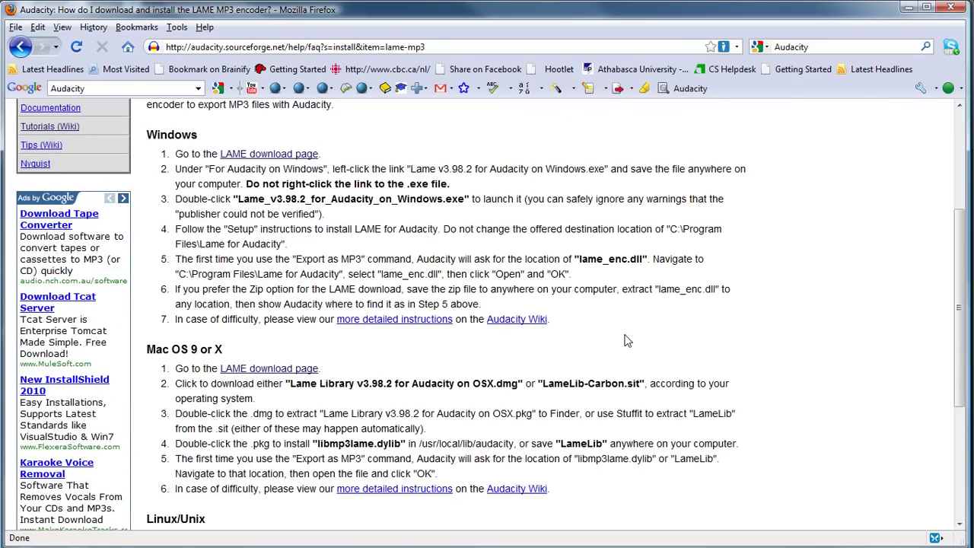
left_click_drag(174, 259, 788, 277)
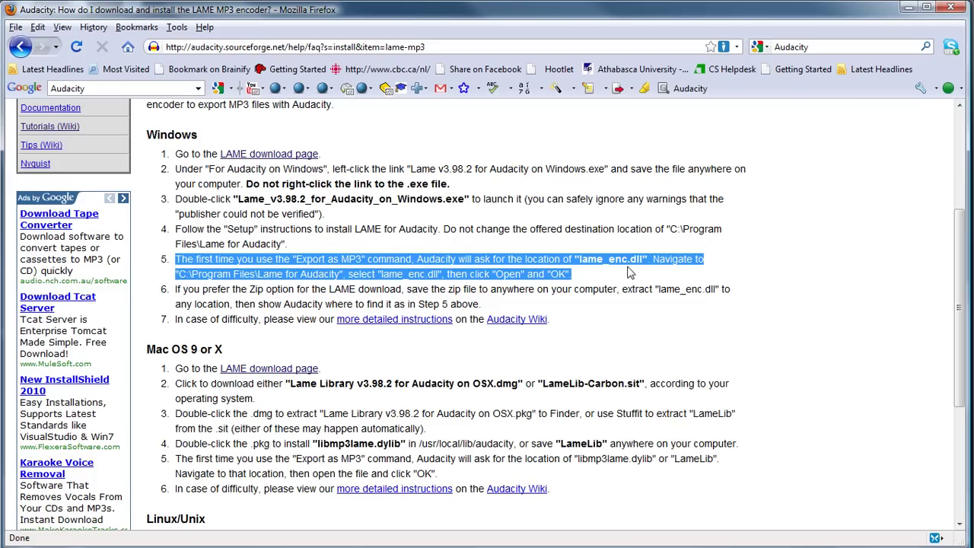
left_click_drag(621, 289, 639, 259)
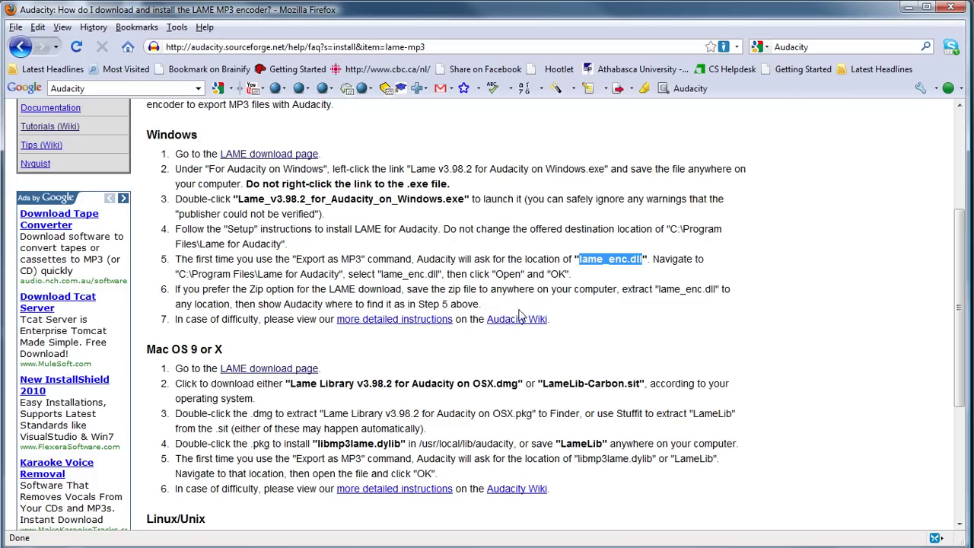
left_click_drag(179, 275, 339, 276)
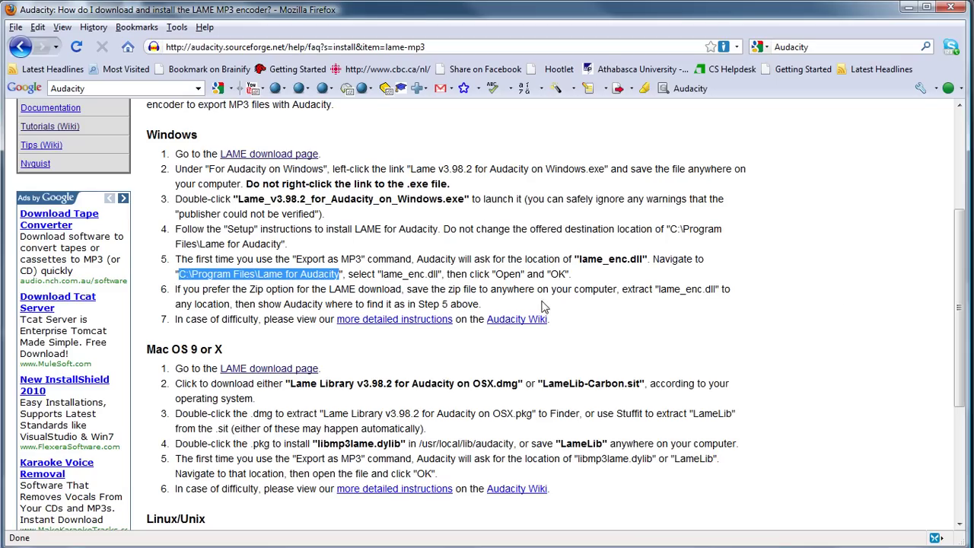
left_click_drag(382, 276, 438, 278)
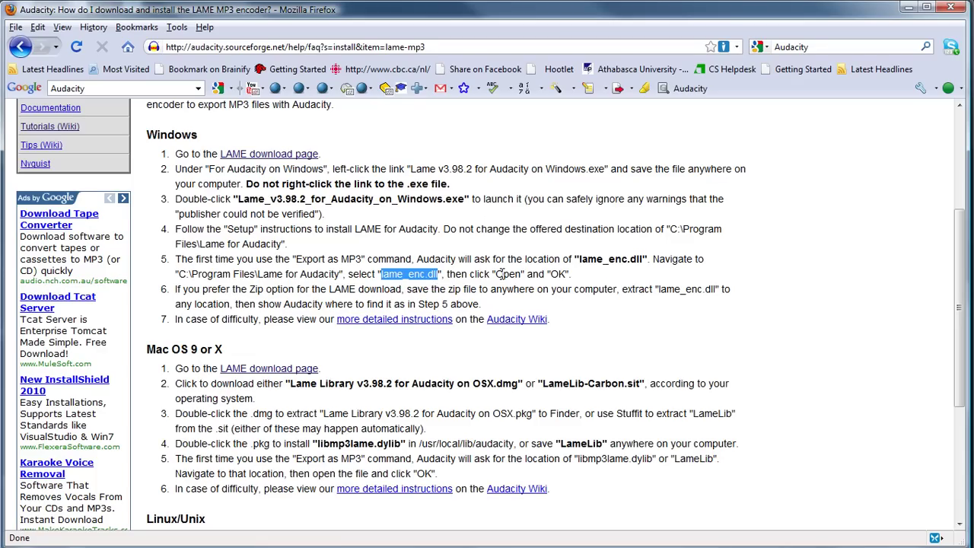
left_click(500, 274)
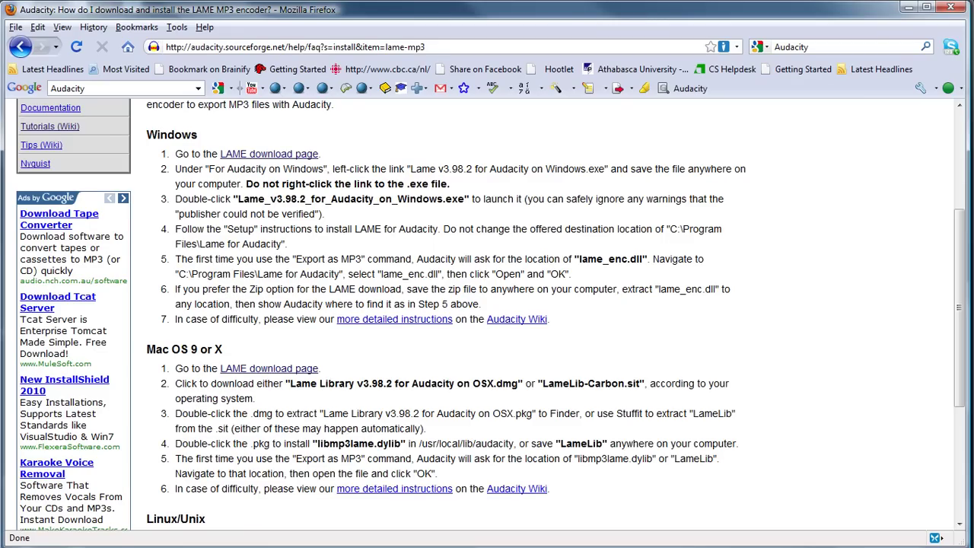
key("alt+Tab")
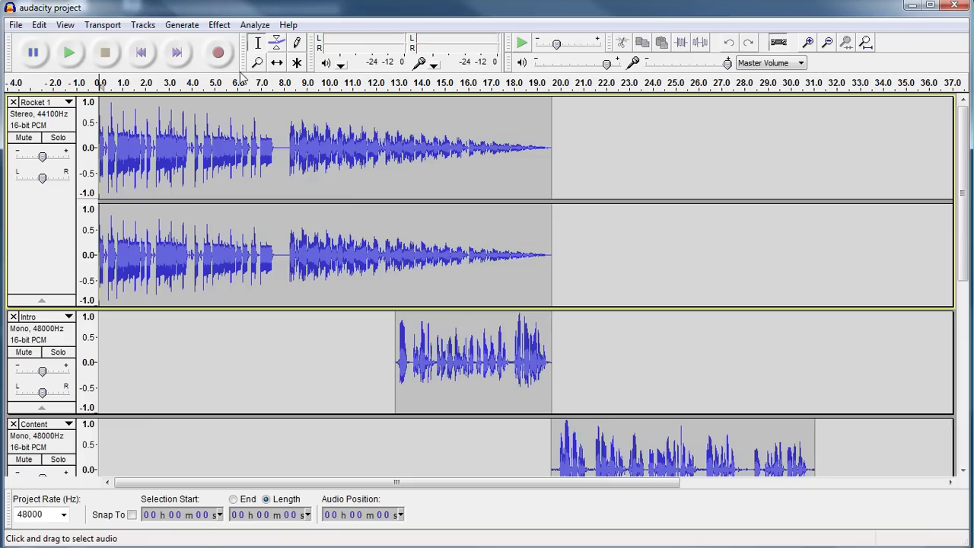
- Open the Metadata Editor from the File menu and accept it with empty tags
left_click(16, 25)
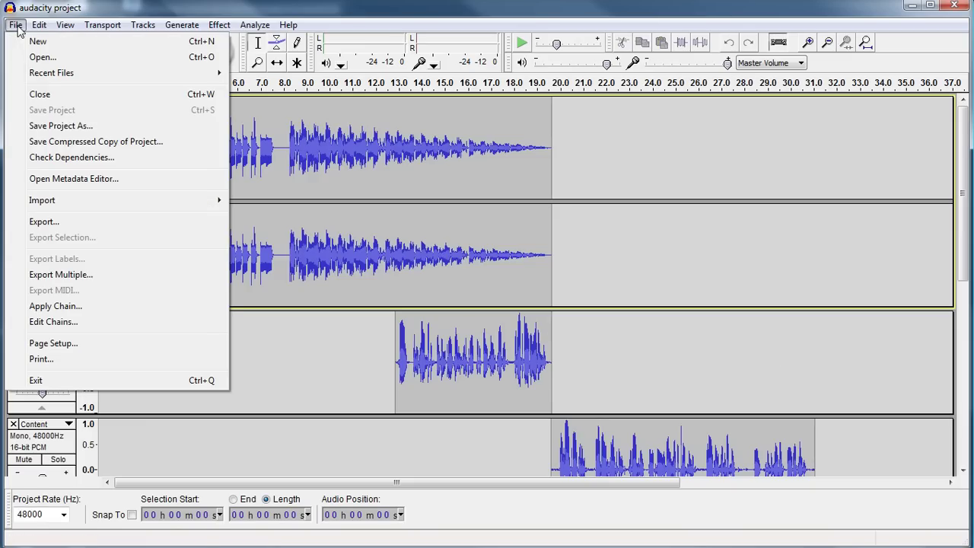
left_click(61, 223)
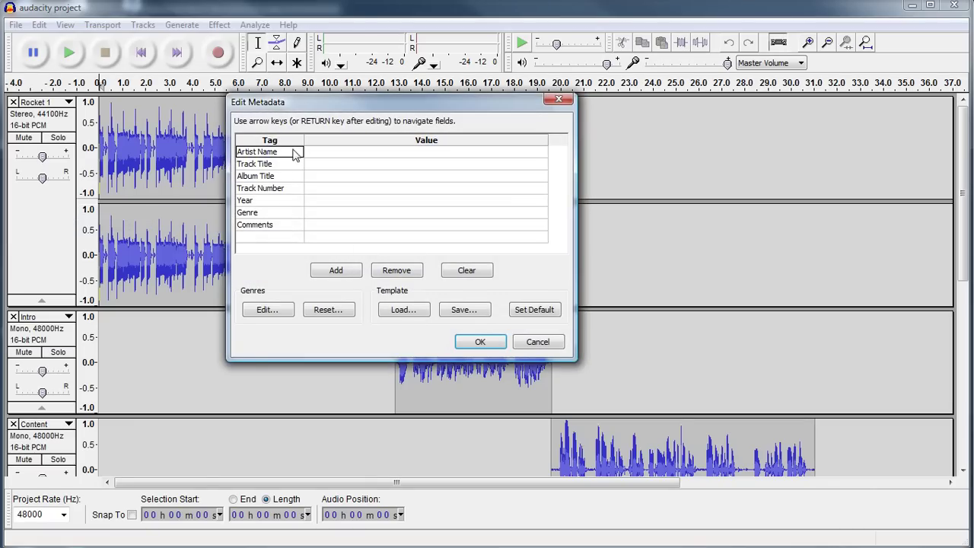
left_click_drag(350, 101, 355, 47)
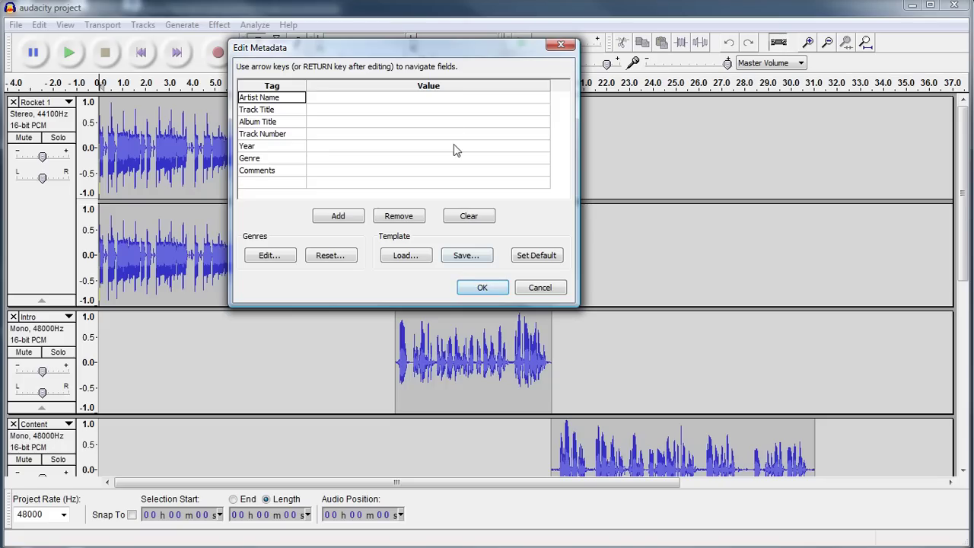
left_click(491, 290)
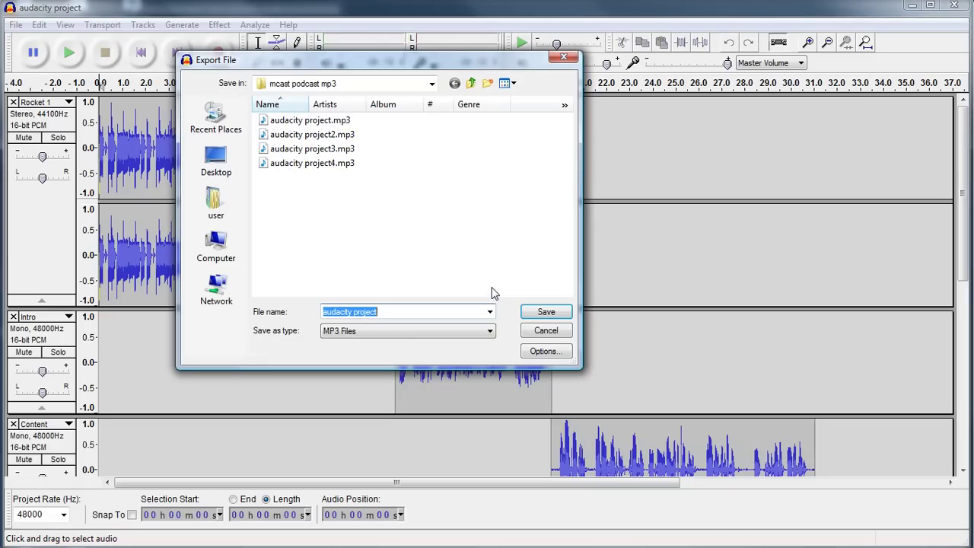
- Save the export as audacity project5.mp3 and accept the stereo mixdown warning
left_click(390, 311)
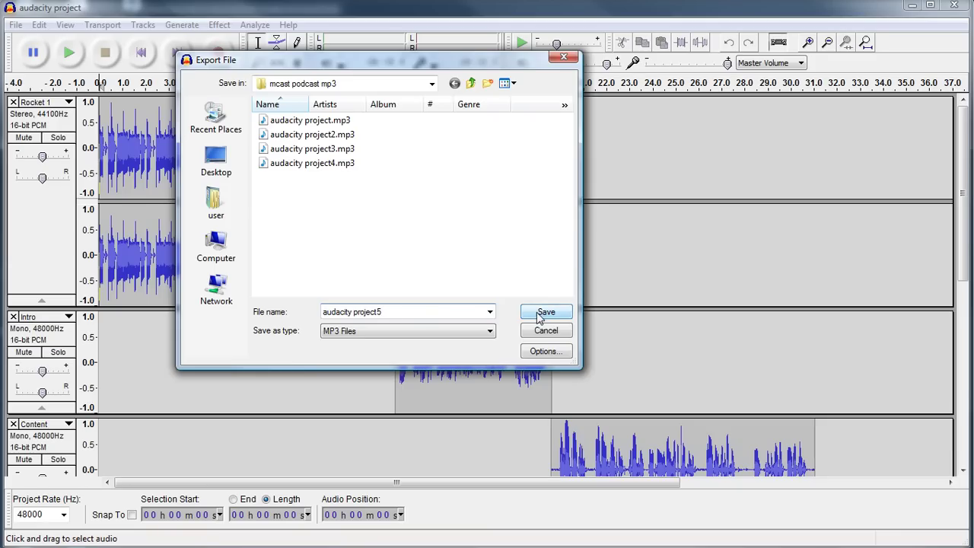
left_click(539, 315)
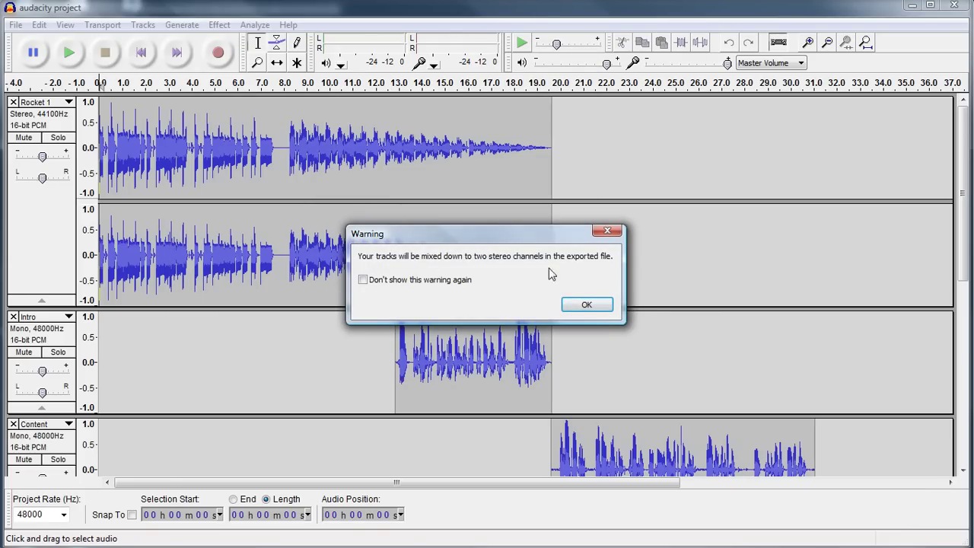
left_click(587, 306)
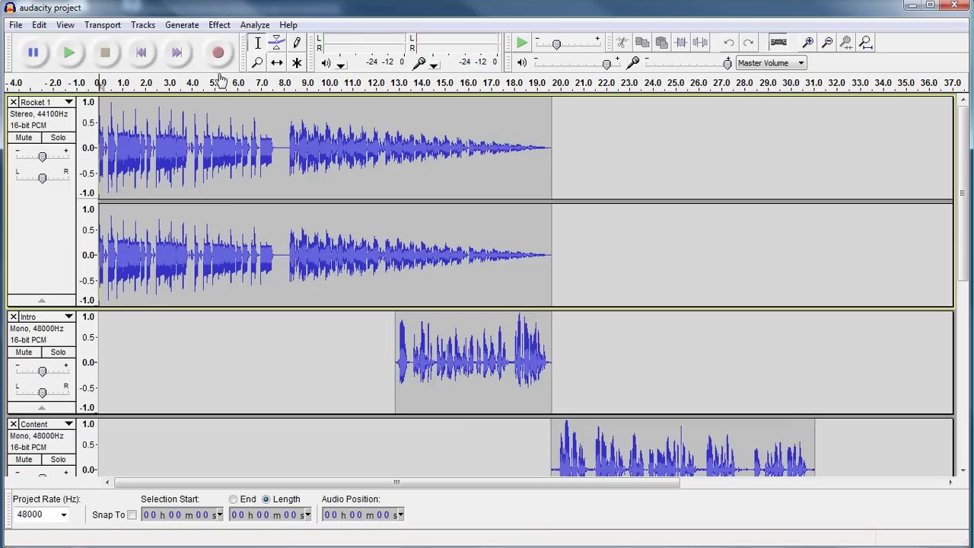
- Open audacity project5.mp3 from Documents > MCast Project > mcast podcast mp3
left_click(16, 26)
left_click(38, 59)
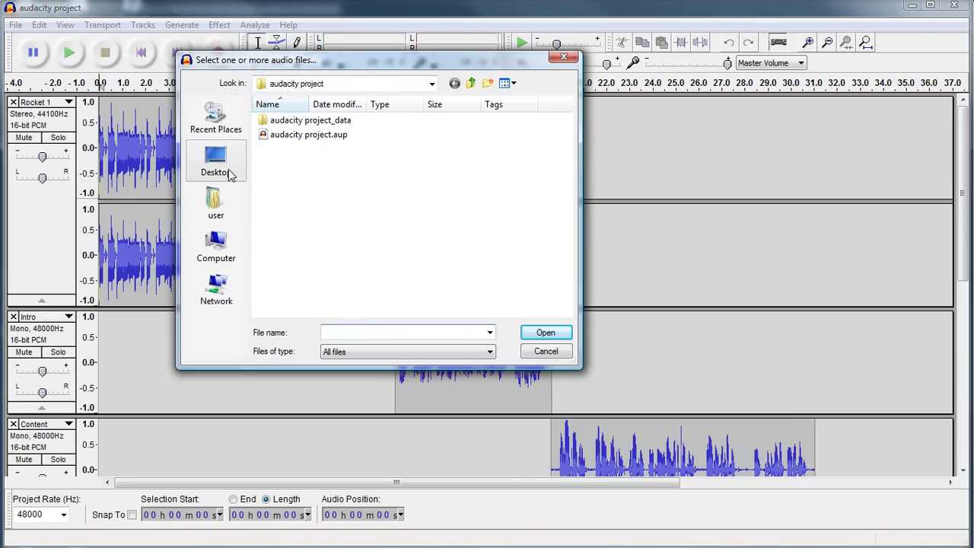
left_click(221, 207)
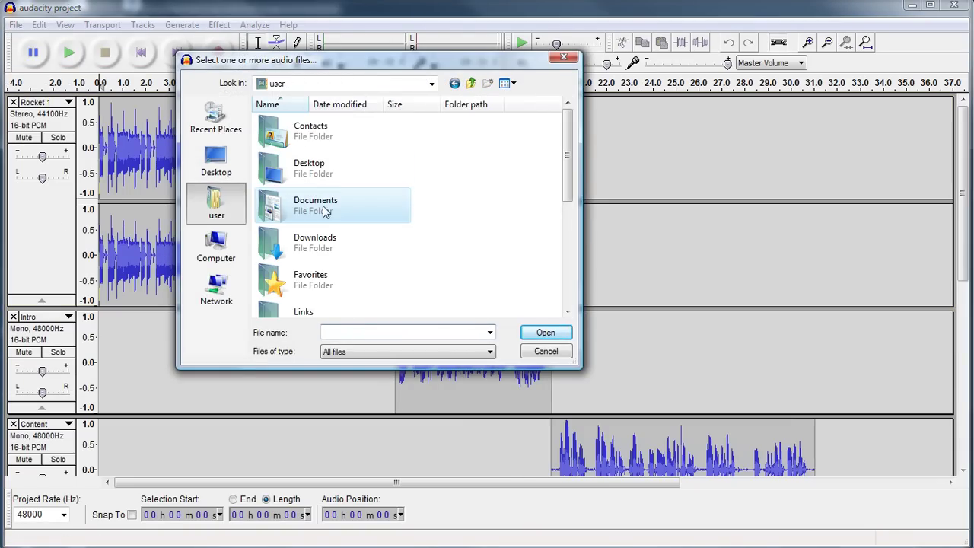
double_click(327, 205)
double_click(303, 179)
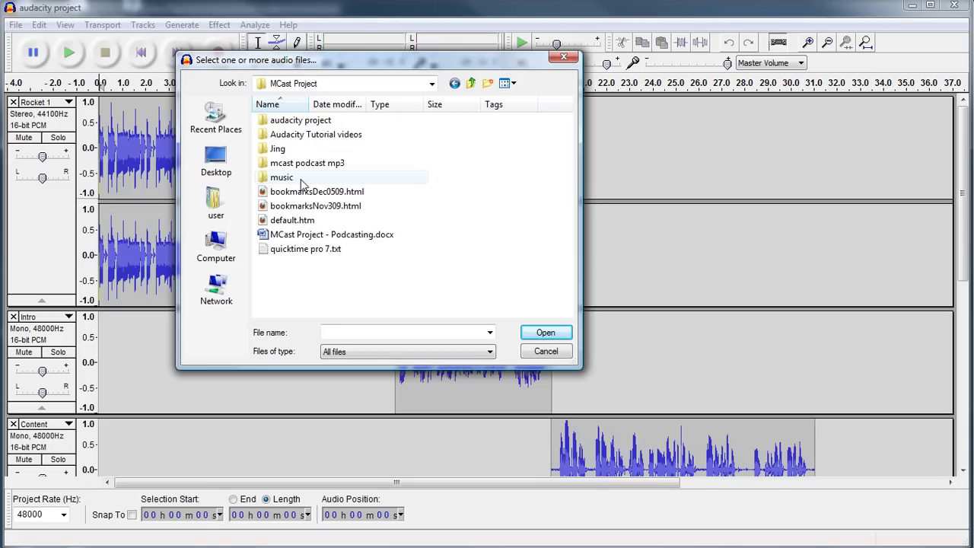
double_click(308, 123)
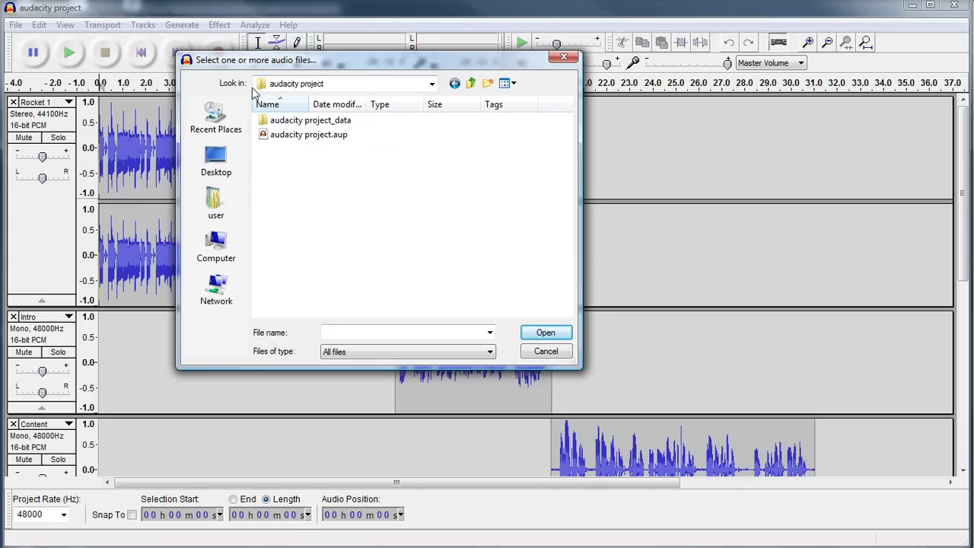
left_click(472, 83)
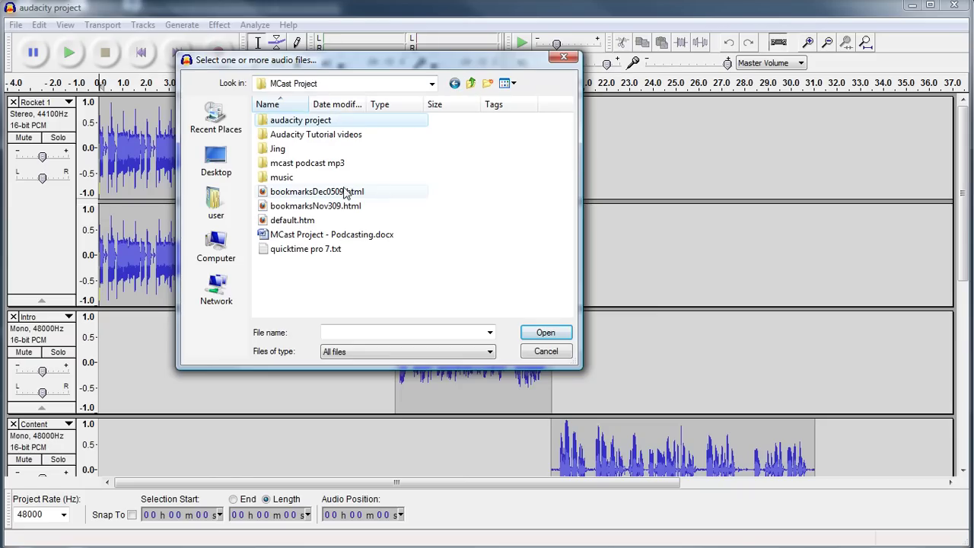
double_click(320, 163)
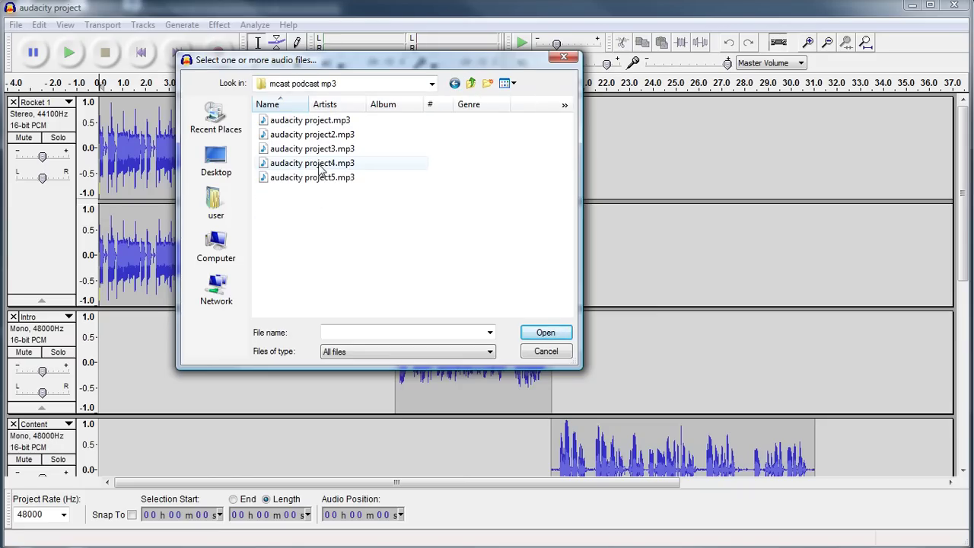
left_click(324, 177)
left_click(544, 333)
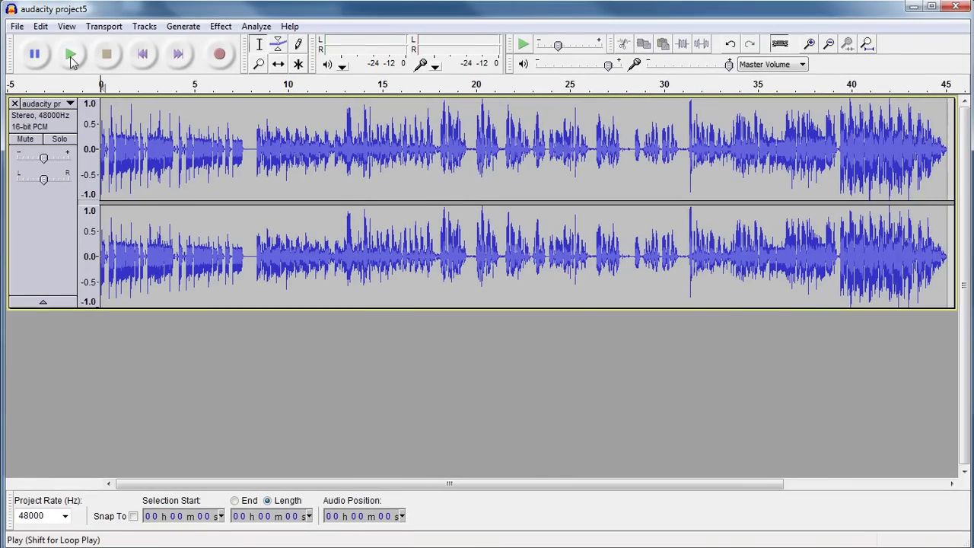
- Play the reopened audacity project5 stereo track, then close its window
left_click(71, 56)
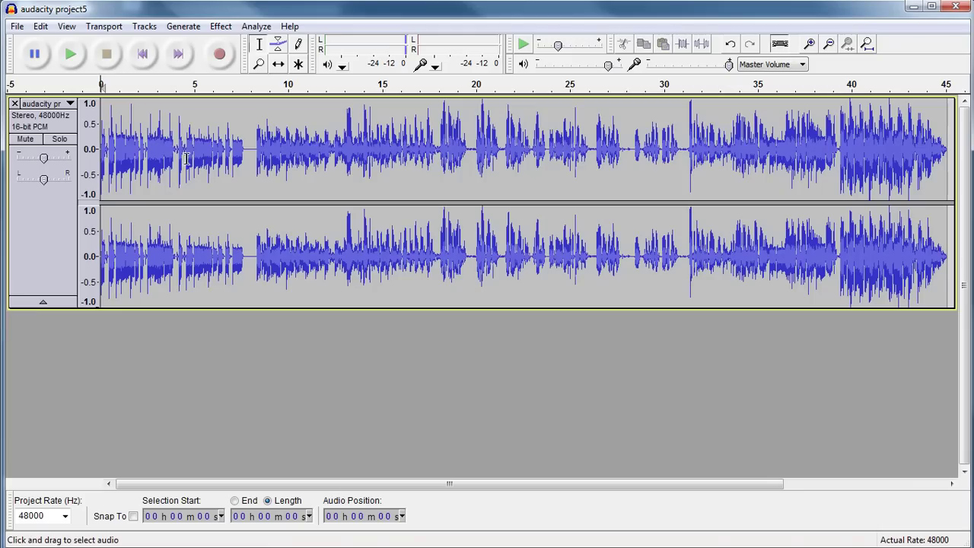
left_click(955, 6)
- Decline to save changes so the audacity project5 window closes
left_click(530, 351)
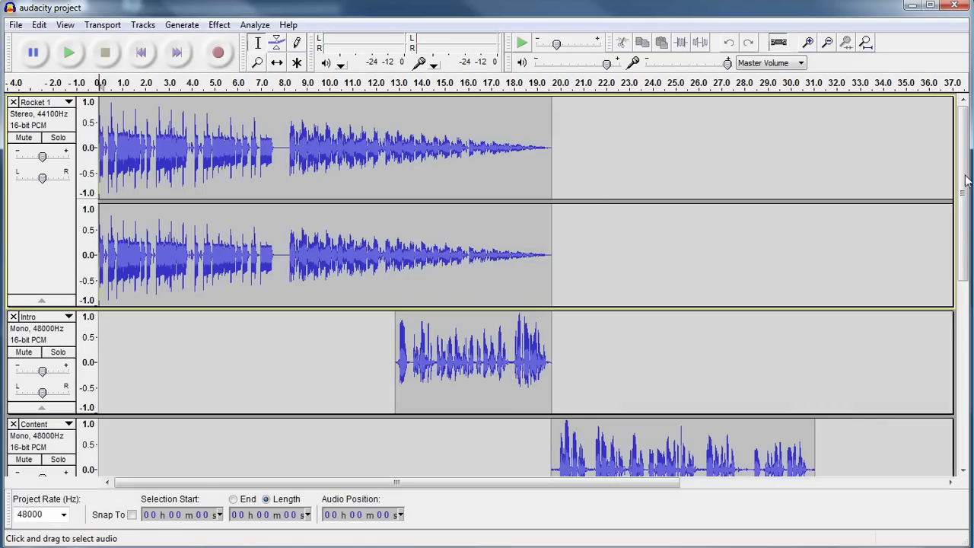
mouse_move(965, 181)
left_mouse_down()
mouse_move(971, 378)
mouse_move(951, 181)
left_mouse_up()
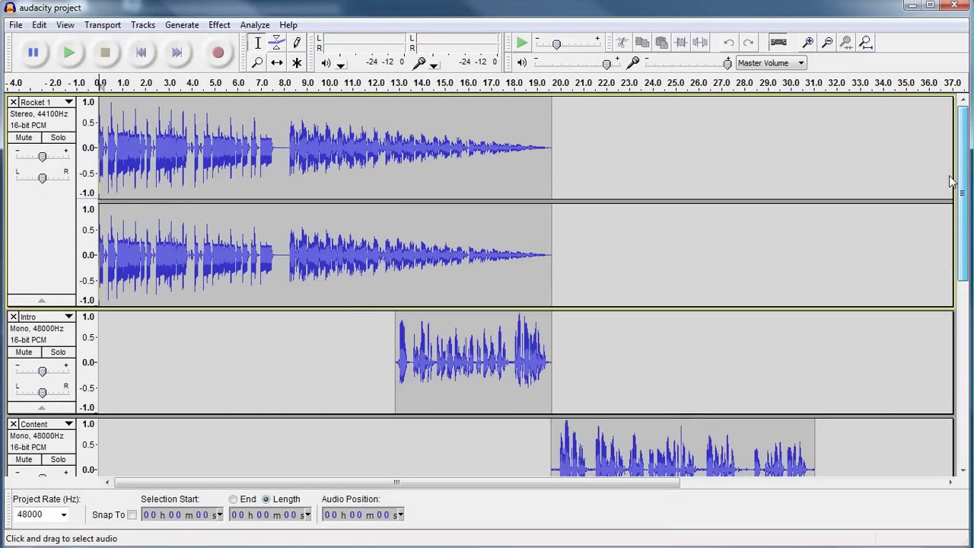